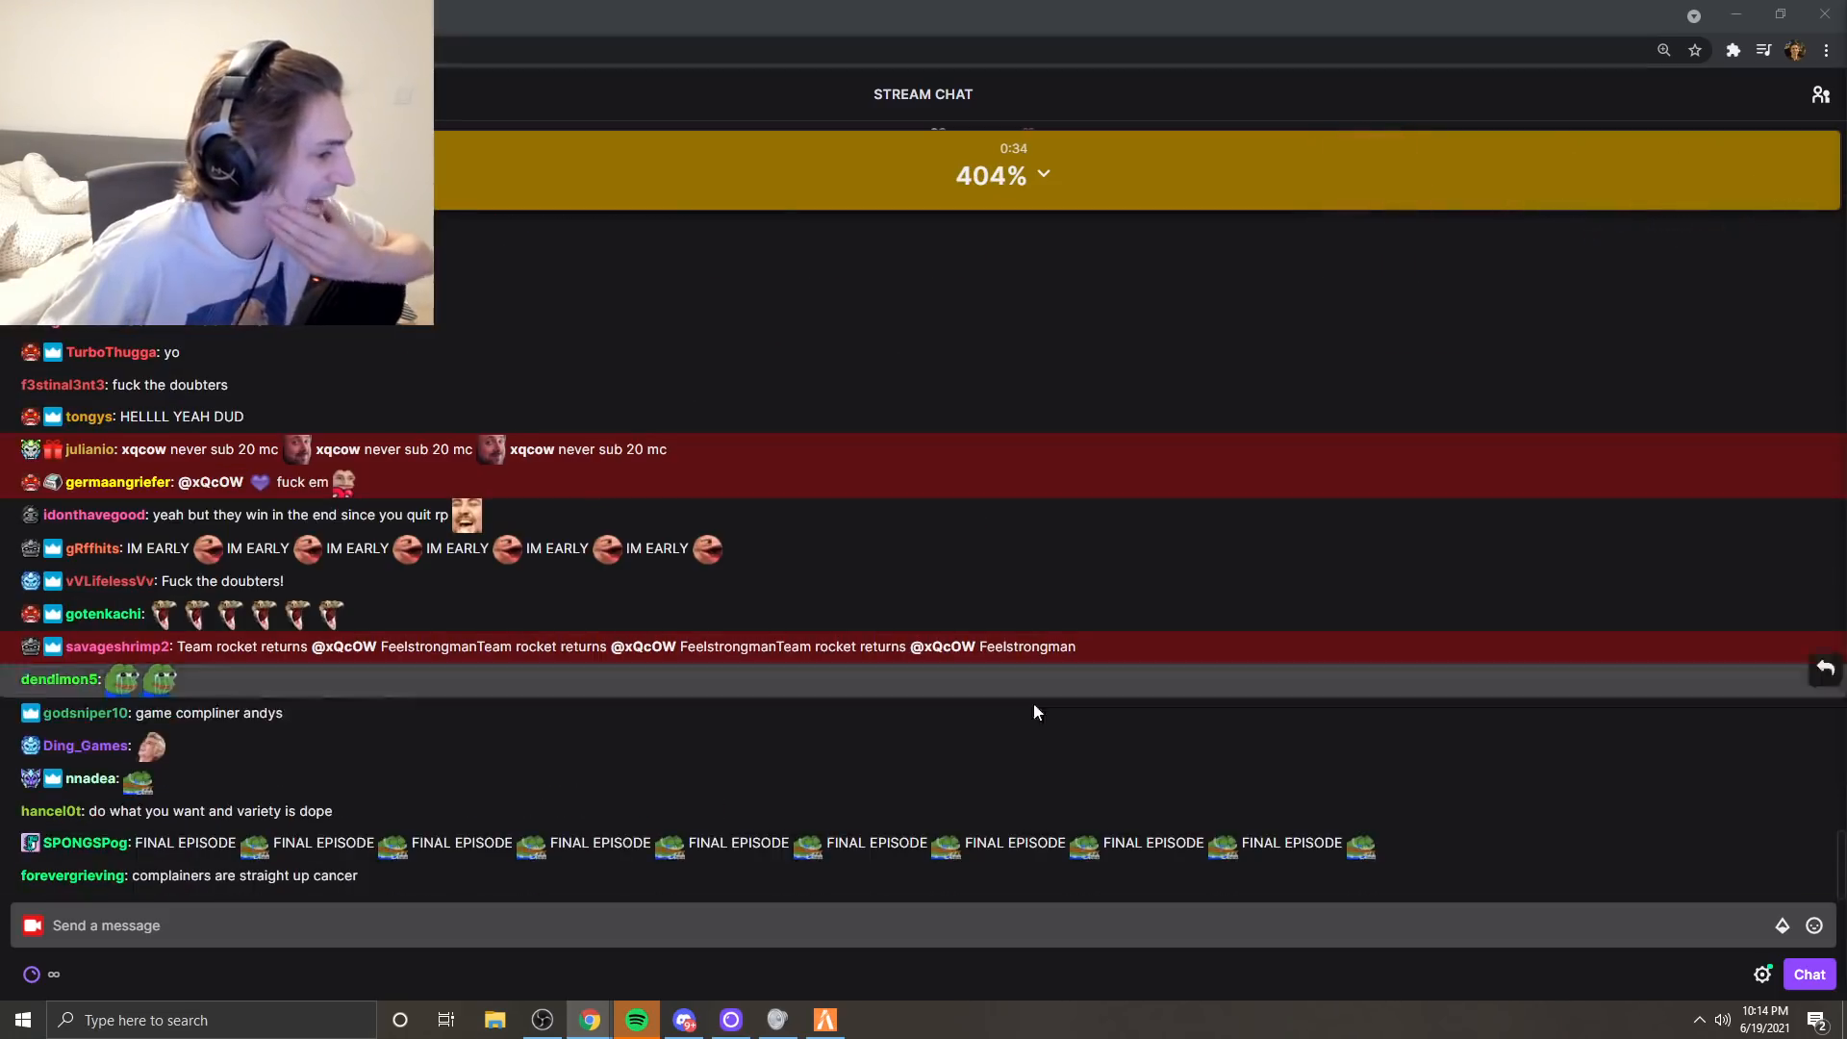
Snip the $1,197,092.89 balance display to the clipboard with Snip & Sketch
{"action": "left_click", "coordinate": [722, 924]}
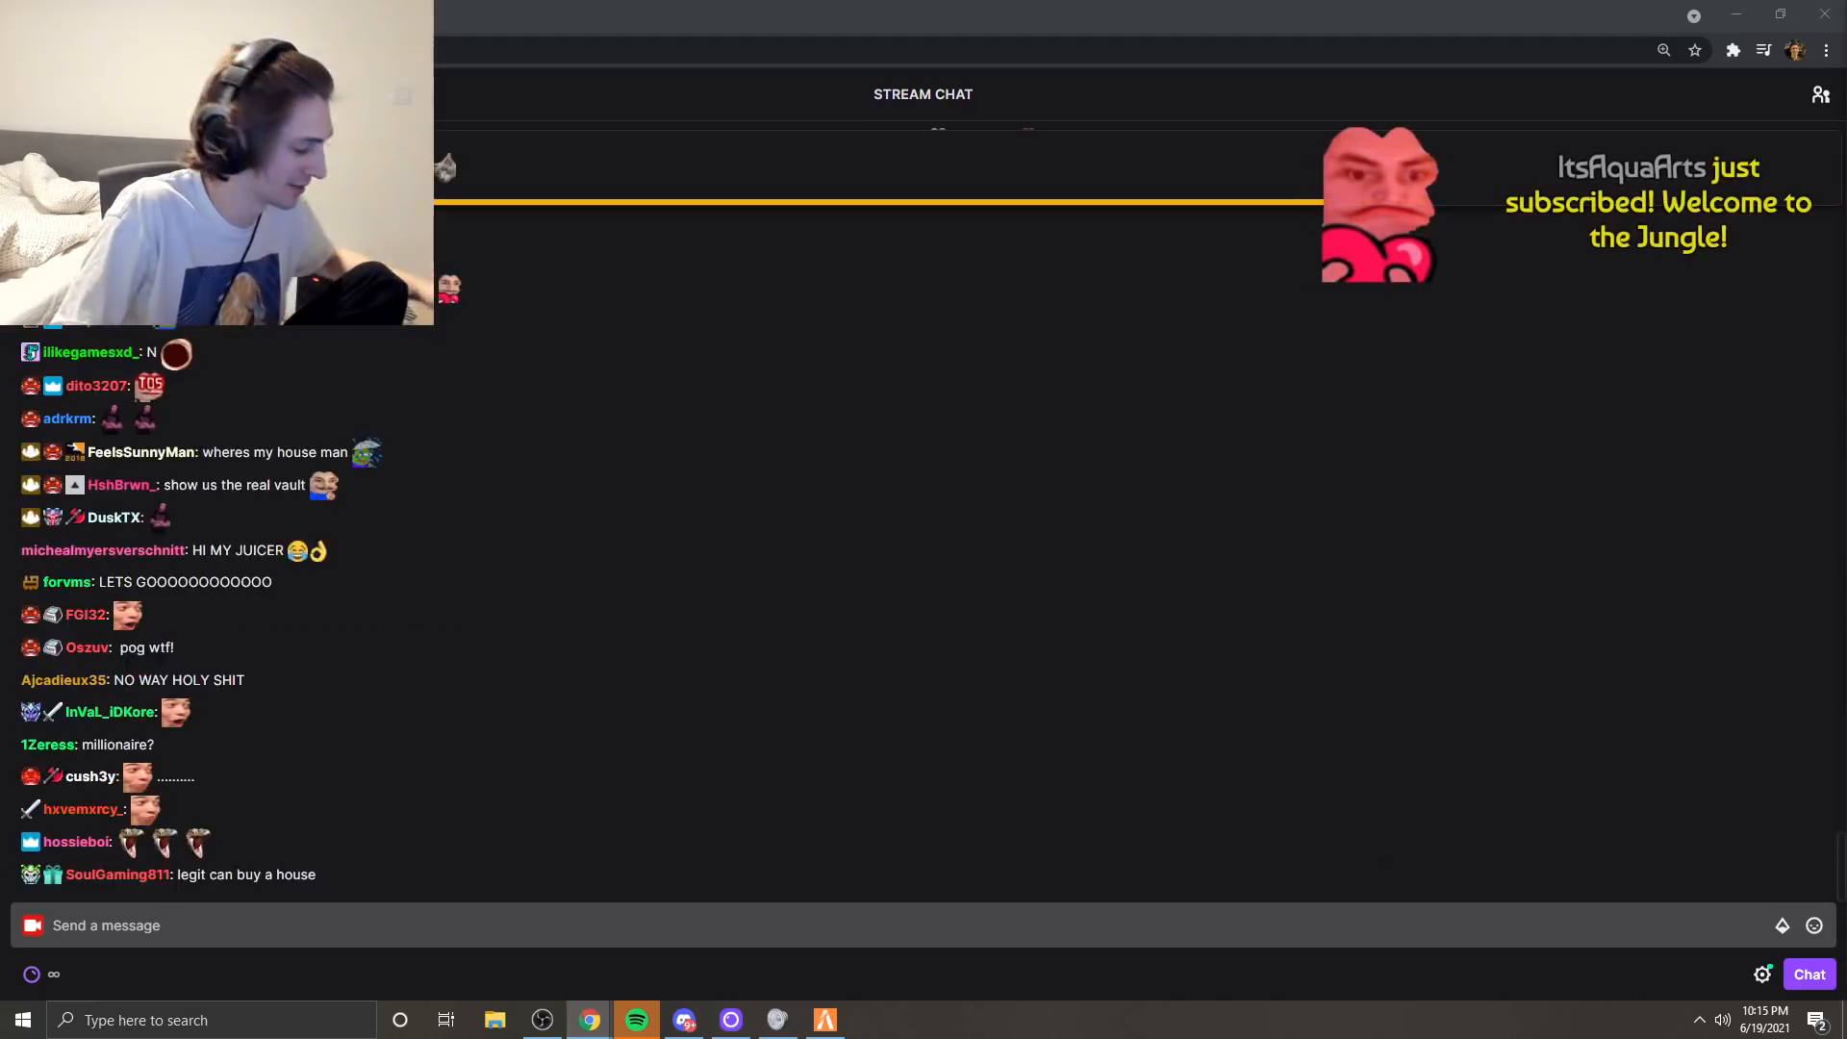
{"action": "key", "text": "super+shift+s"}
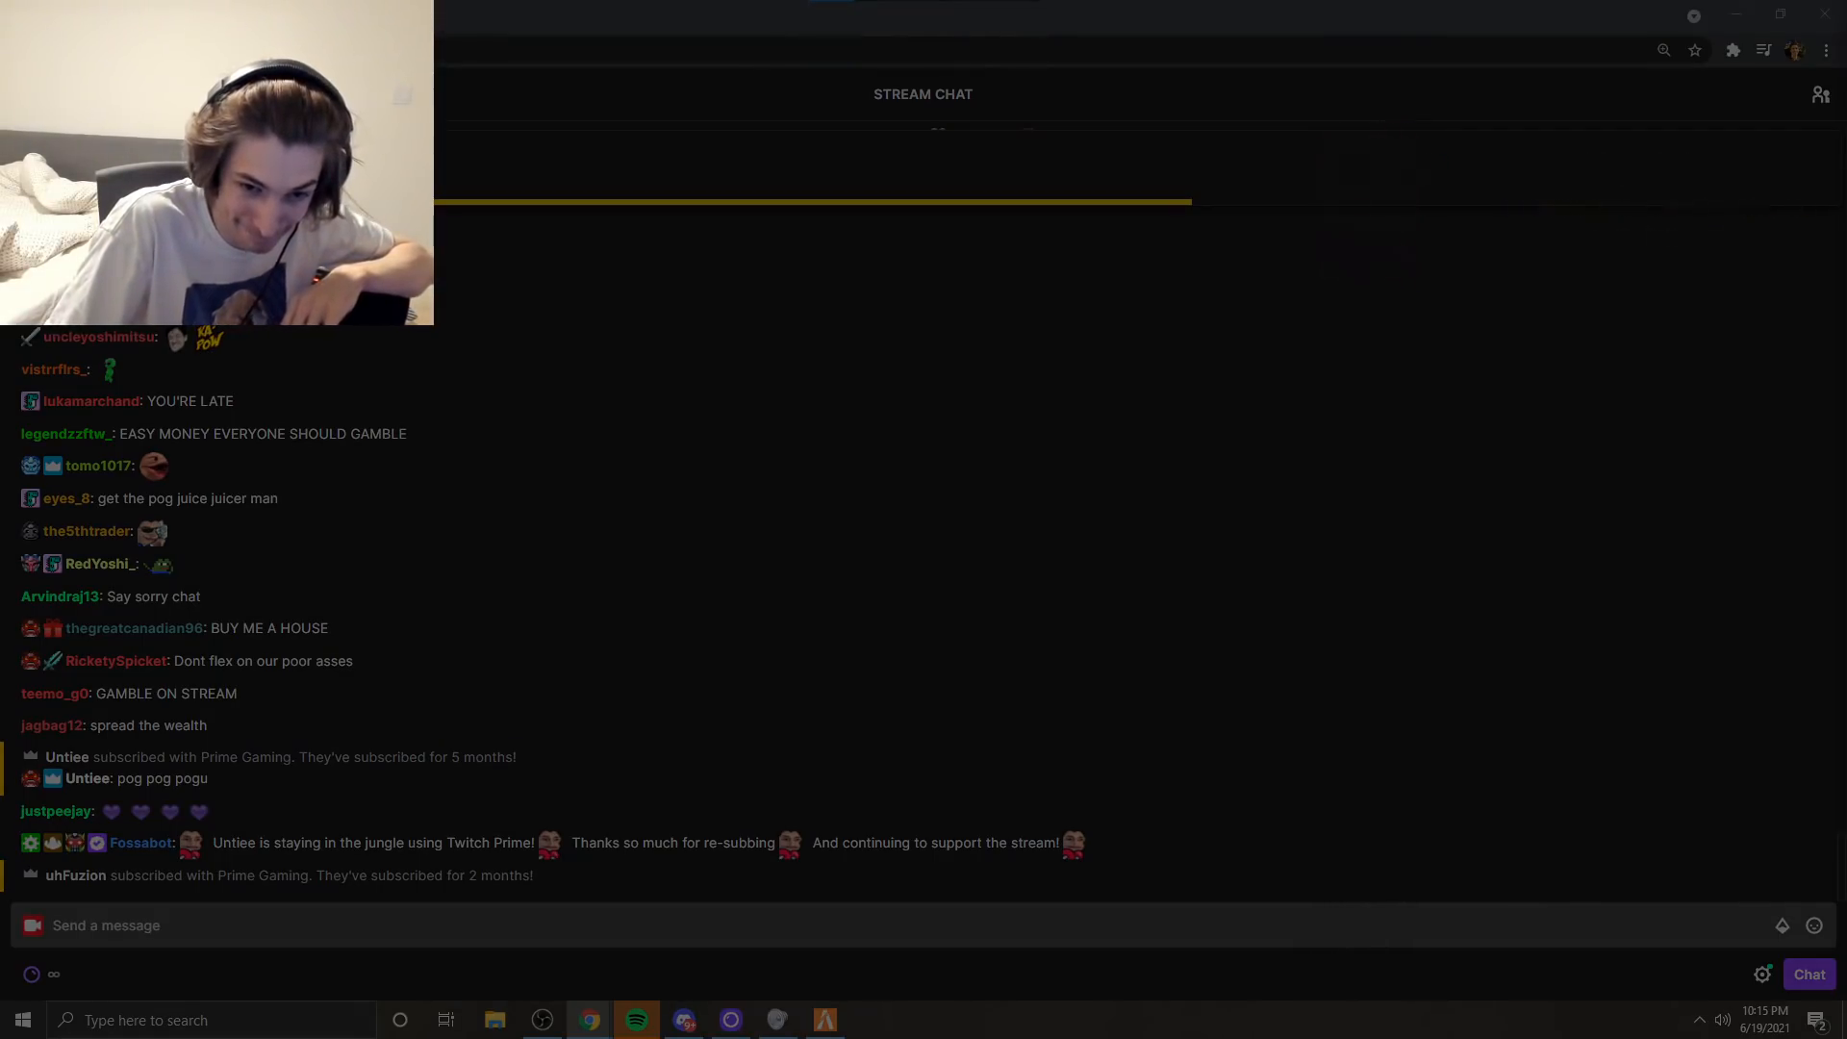
{"action": "left_click_drag", "start_coordinate": [1844, 208], "coordinate": [1844, 207]}
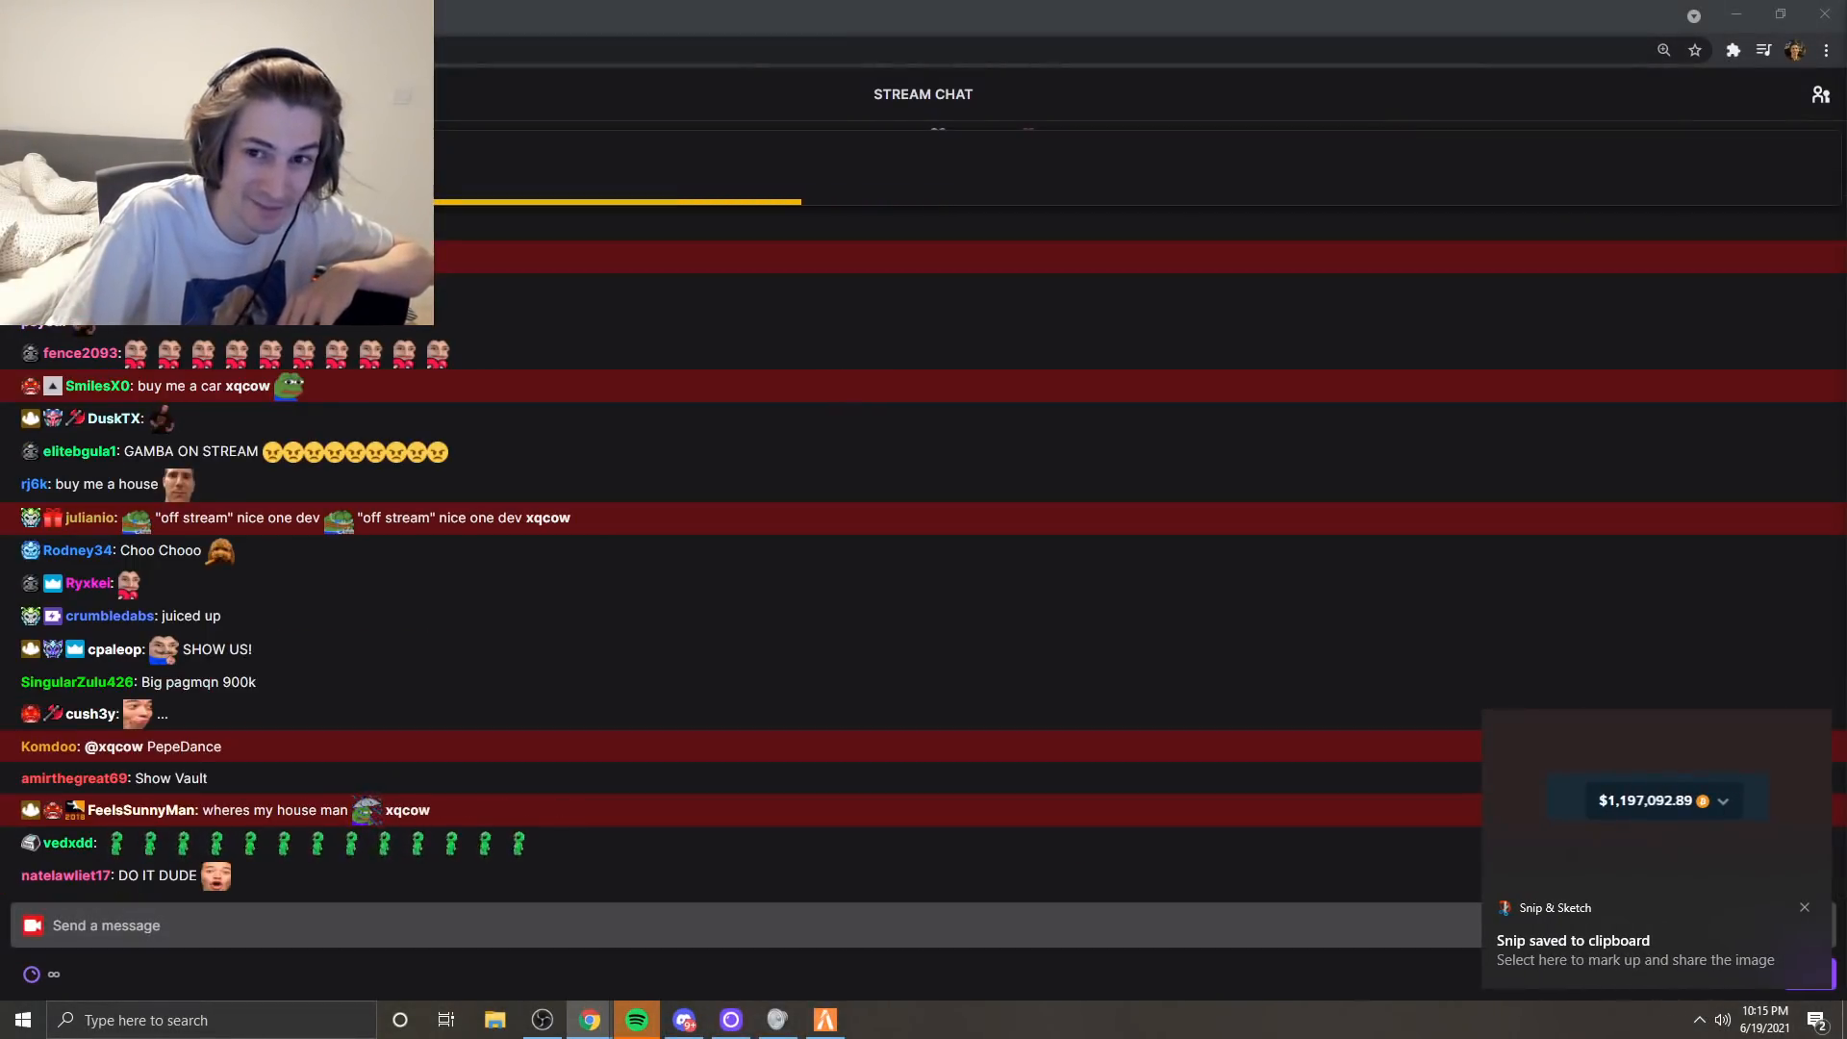